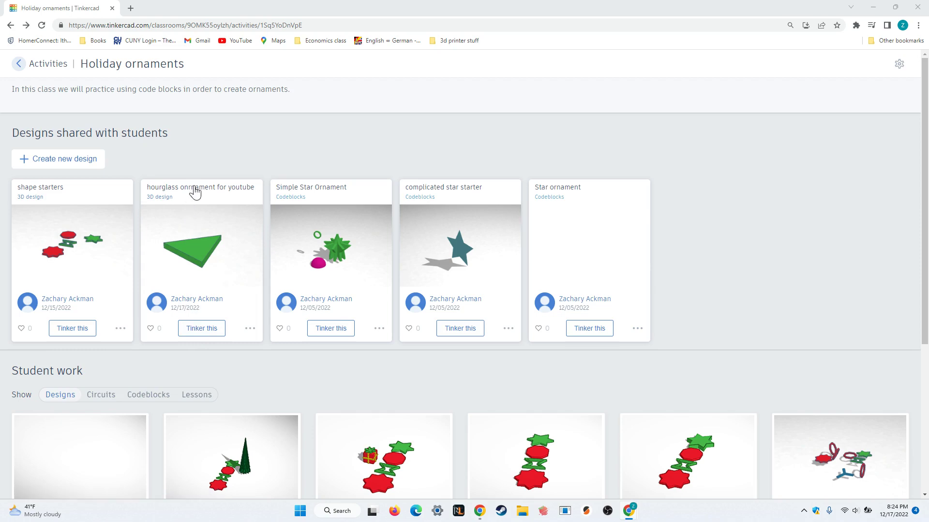
Open the 'hourglass onrnament for youtube' design from the Holiday ornaments class page via Tinker this.
{"action": "left_click", "coordinate": [199, 329]}
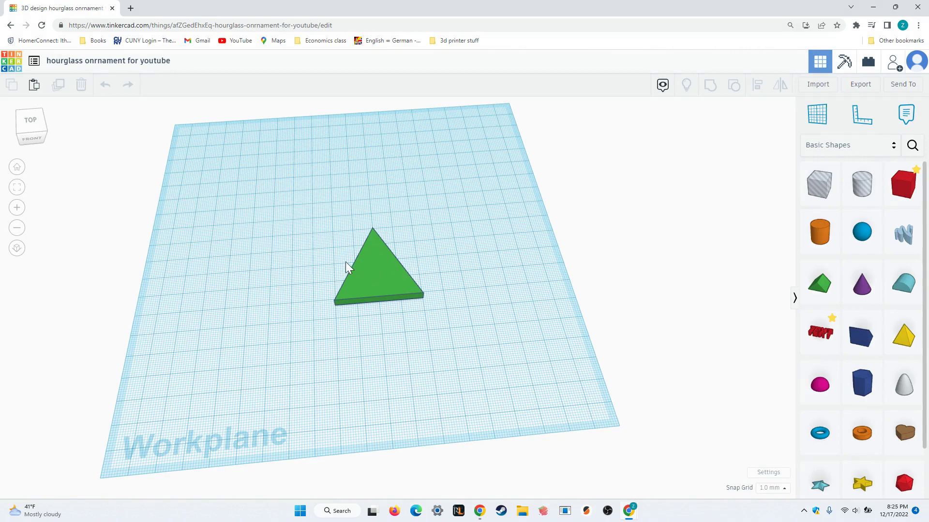
Copy and paste the green triangle, turn the copy 180° beside it, and select both triangles.
{"action": "left_click", "coordinate": [375, 280]}
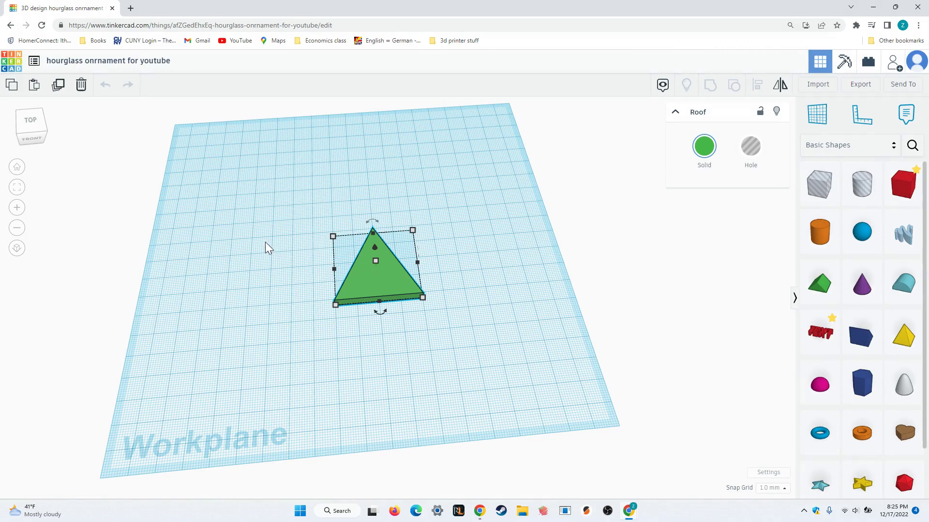
{"action": "left_click", "coordinate": [10, 87]}
{"action": "left_click", "coordinate": [32, 86]}
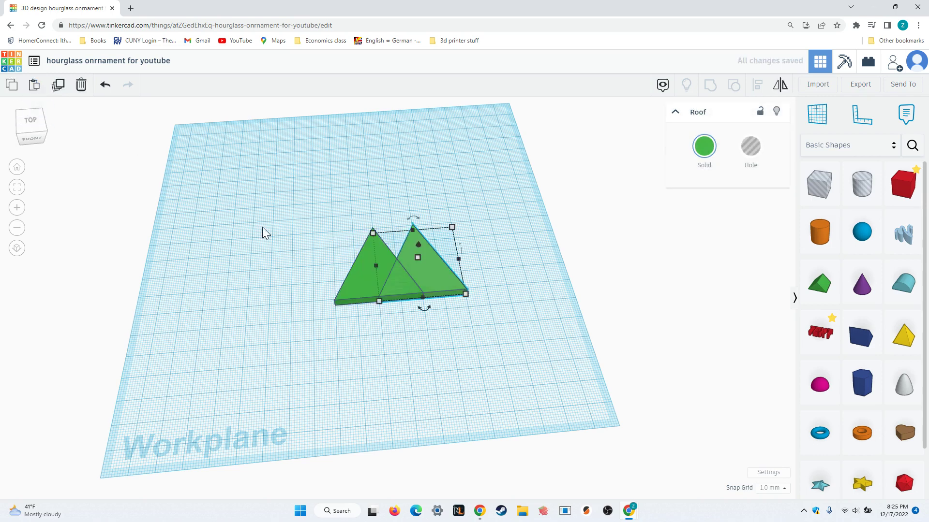
{"action": "mouse_move", "coordinate": [426, 314]}
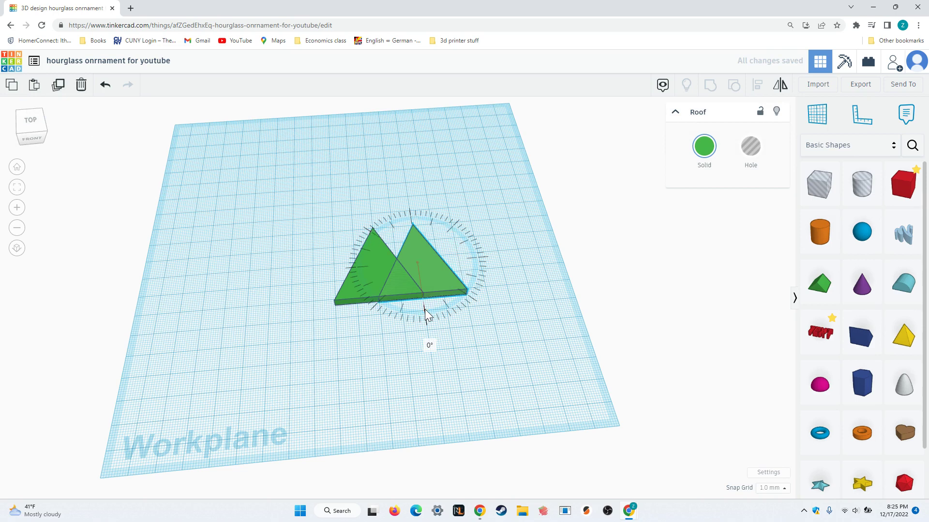
{"action": "left_click_drag", "start_coordinate": [427, 316], "coordinate": [417, 230]}
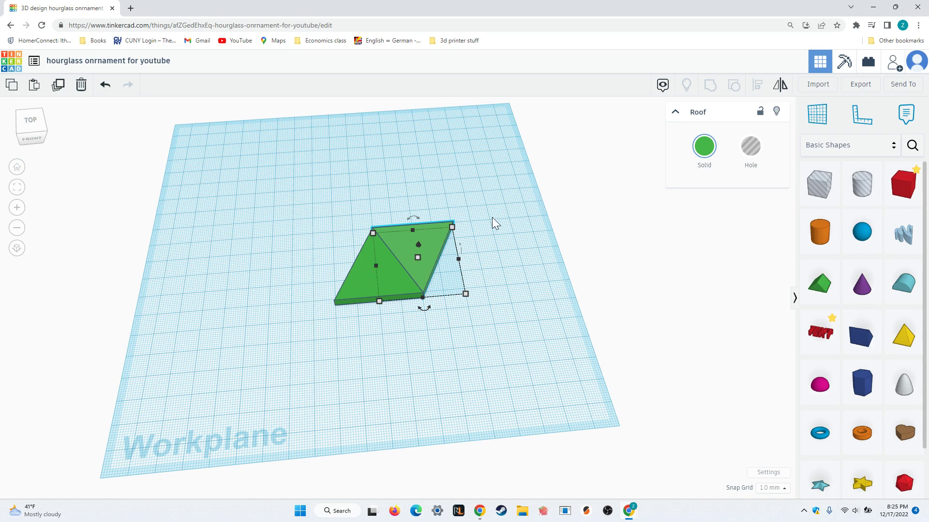
{"action": "left_click_drag", "start_coordinate": [491, 183], "coordinate": [301, 338]}
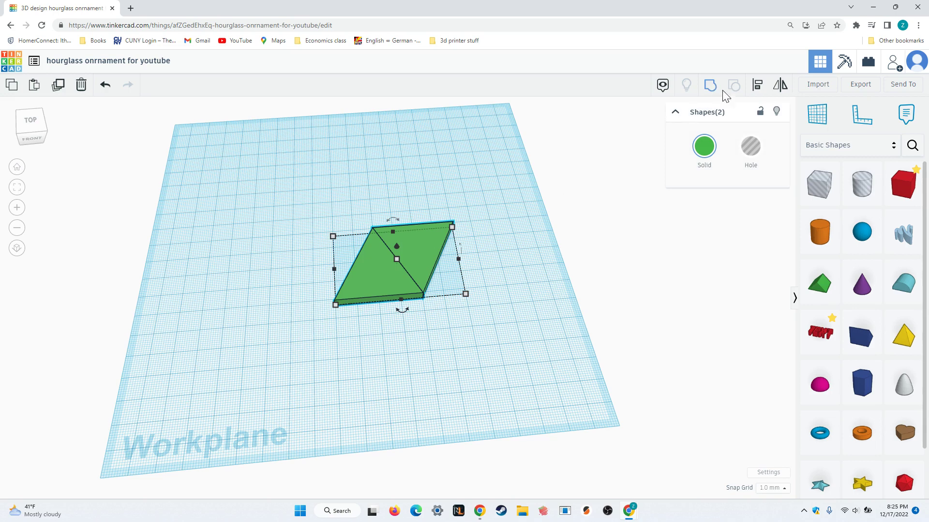
Centre both triangles on both axes, then nudge the upper one back with the Up arrow.
{"action": "left_click", "coordinate": [757, 88]}
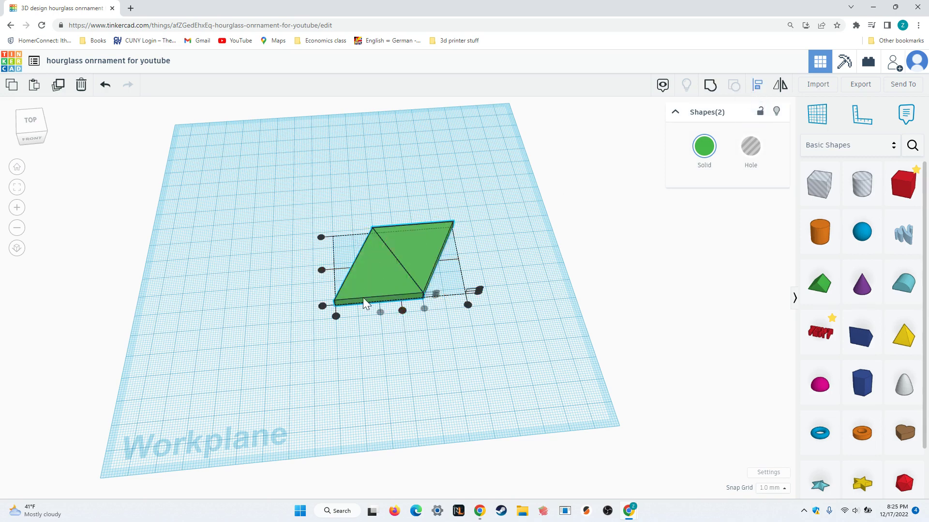
{"action": "left_click", "coordinate": [321, 270]}
{"action": "left_click", "coordinate": [402, 311]}
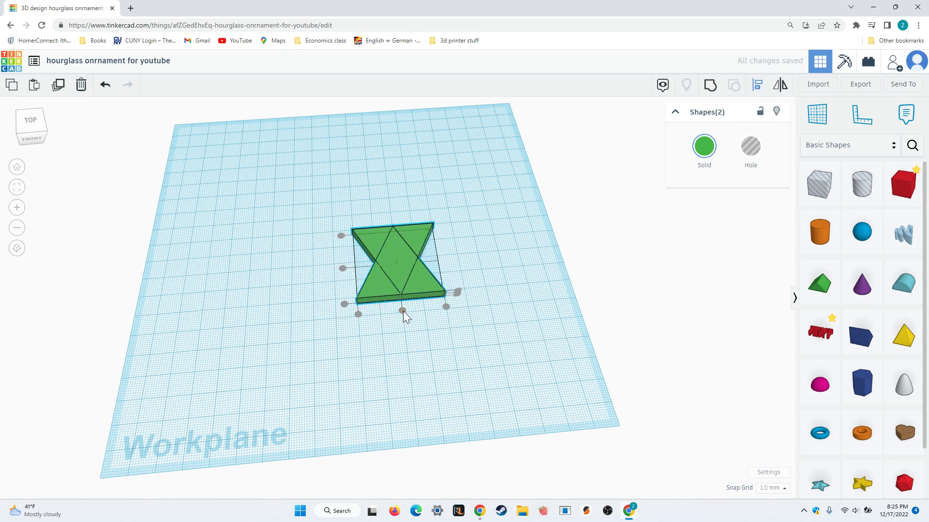
{"action": "left_click", "coordinate": [443, 209]}
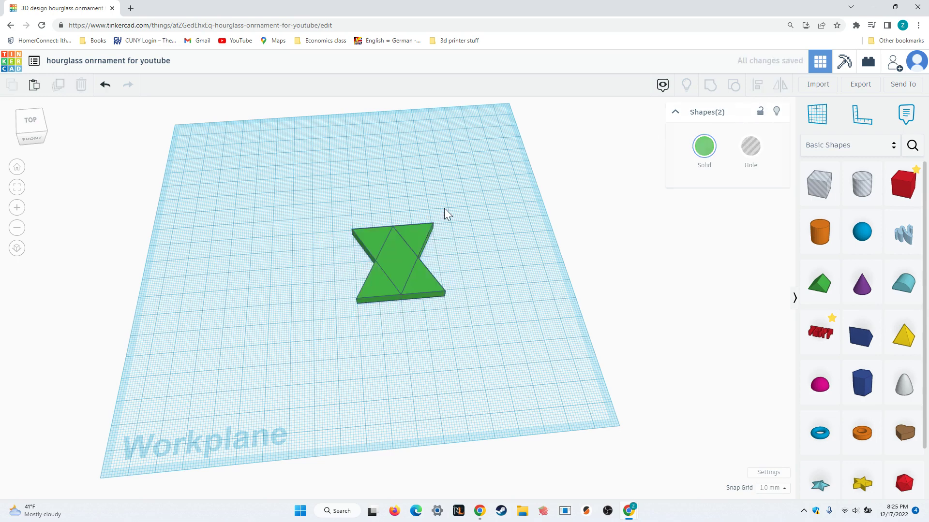
{"action": "left_click", "coordinate": [417, 236]}
{"action": "key", "text": "Up"}
{"action": "key", "text": "Up"}
{"action": "key", "text": "Up"}
{"action": "key", "text": "Up"}
{"action": "key", "text": "Up"}
{"action": "key", "text": "Up"}
{"action": "key", "text": "Up"}
{"action": "key", "text": "Up"}
{"action": "key", "text": "Up"}
{"action": "key", "text": "Up"}
{"action": "key", "text": "Up"}
{"action": "key", "text": "Up"}
{"action": "key", "text": "Up"}
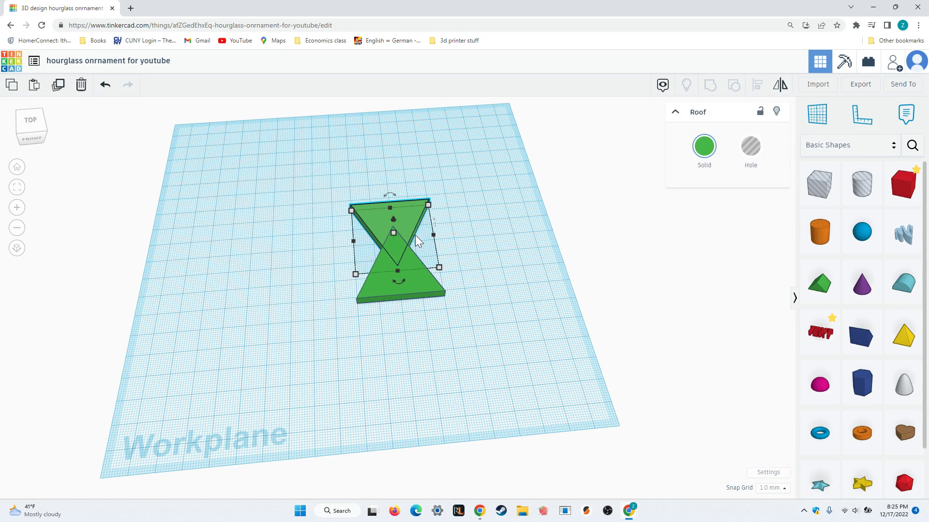
Group the two tip-to-tip triangles into a single green hourglass solid.
{"action": "left_click", "coordinate": [458, 196]}
{"action": "left_click_drag", "start_coordinate": [470, 173], "coordinate": [318, 335]}
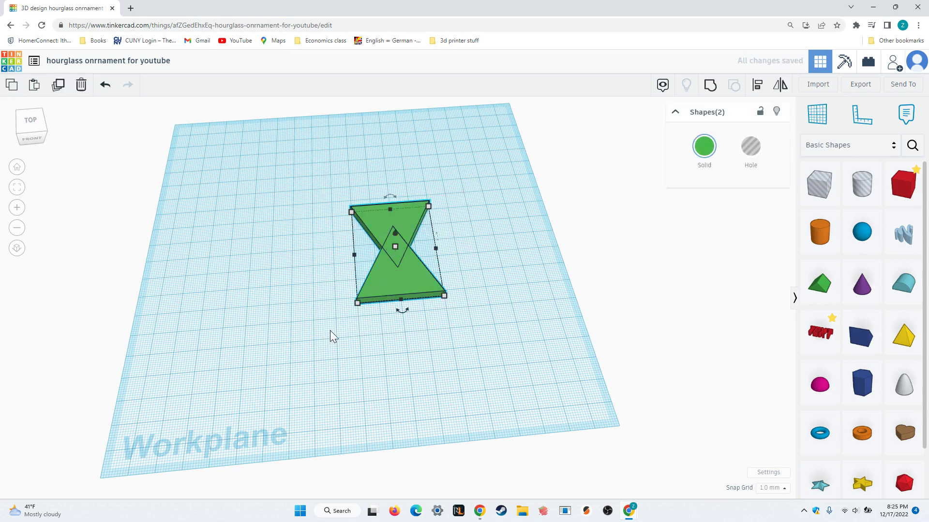
{"action": "left_click", "coordinate": [709, 88]}
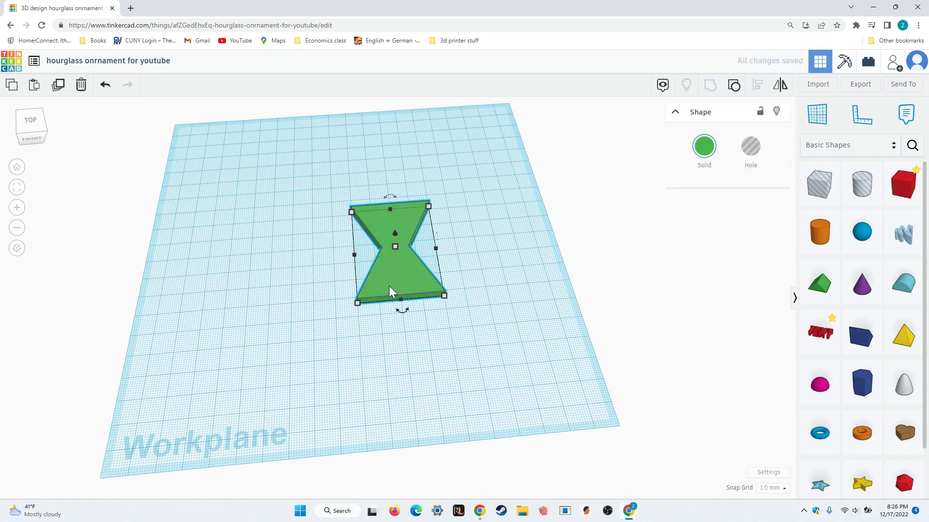
{"action": "right_click_drag", "start_coordinate": [470, 239], "coordinate": [448, 273]}
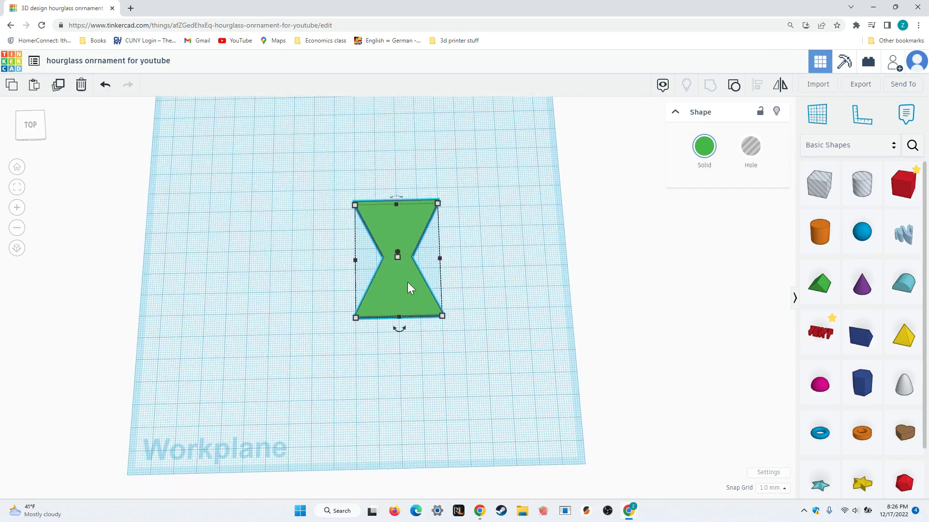
Duplicate the hourglass as a hole, move it aside, and shorten it to 30 × 44 mm.
{"action": "left_click_drag", "start_coordinate": [407, 287], "coordinate": [381, 269]}
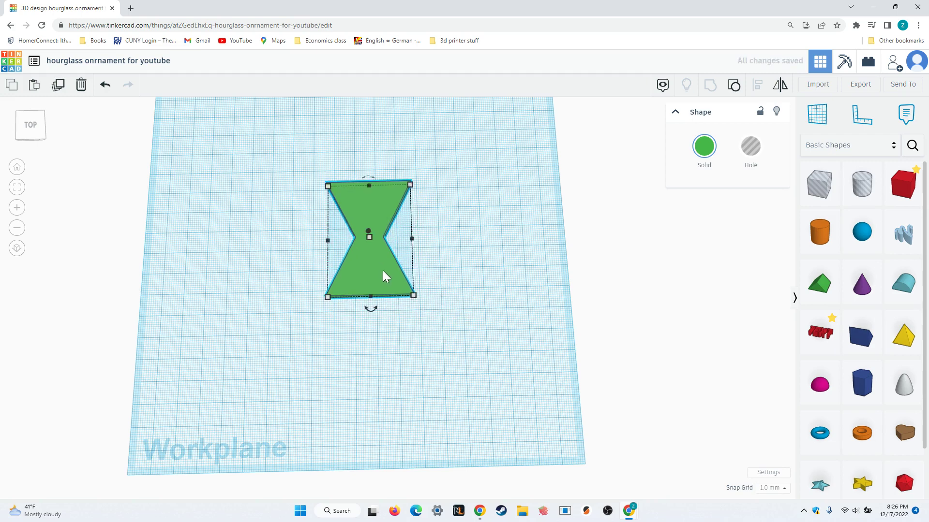
{"action": "left_click", "coordinate": [58, 85]}
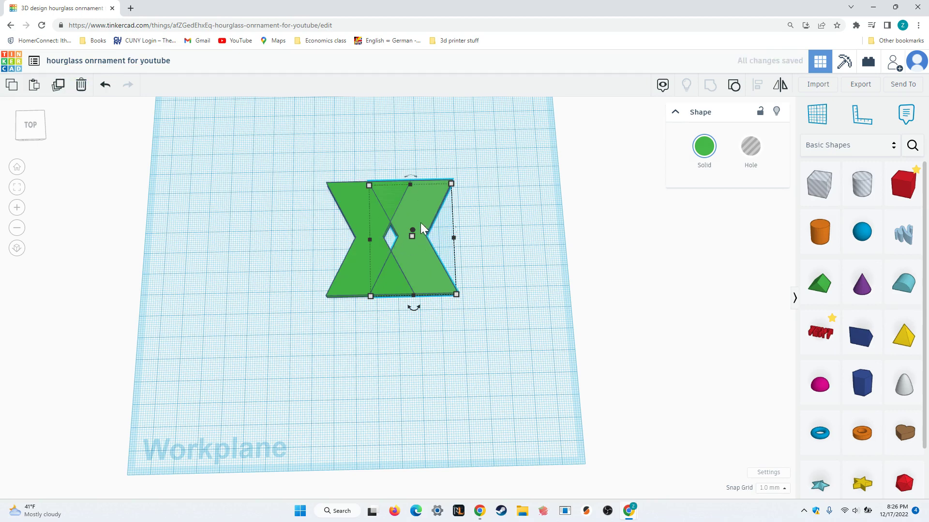
{"action": "left_click", "coordinate": [752, 150]}
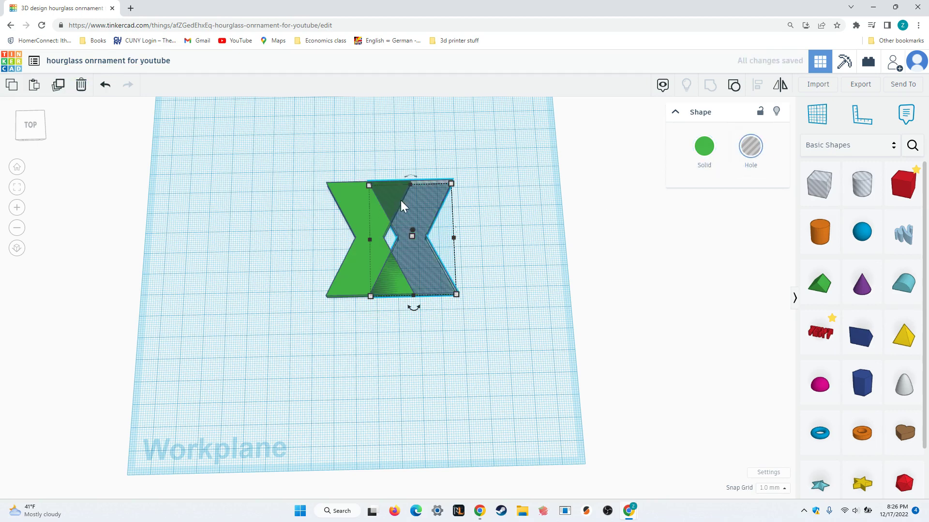
{"action": "left_click_drag", "start_coordinate": [428, 220], "coordinate": [493, 237]}
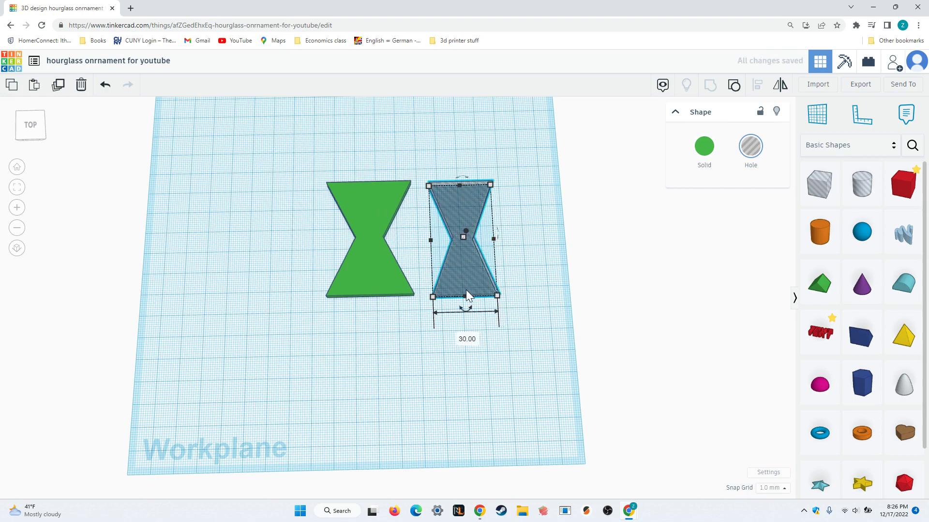
{"action": "left_click_drag", "start_coordinate": [465, 296], "coordinate": [460, 274]}
{"action": "left_click_drag", "start_coordinate": [532, 136], "coordinate": [299, 342]}
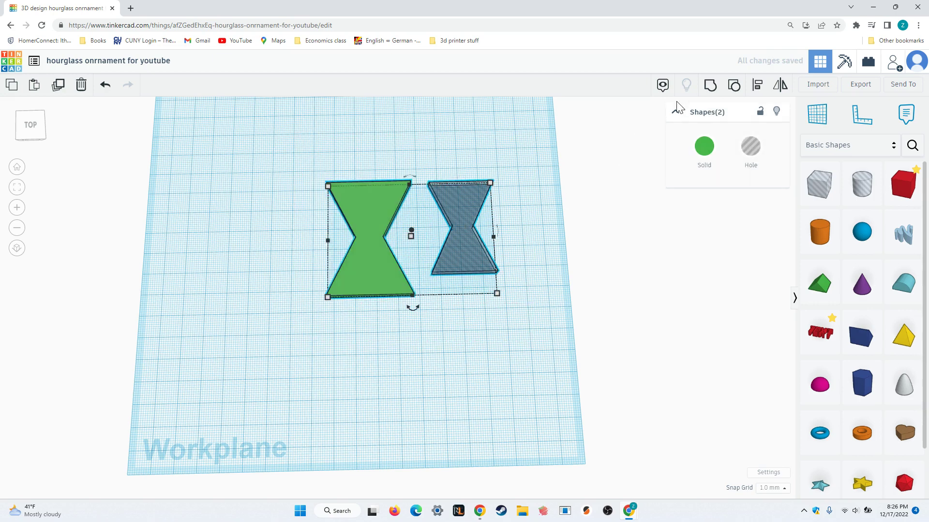
Centre the hole hourglass in the green one on both axes and group them into a hollow frame.
{"action": "left_click", "coordinate": [758, 88]}
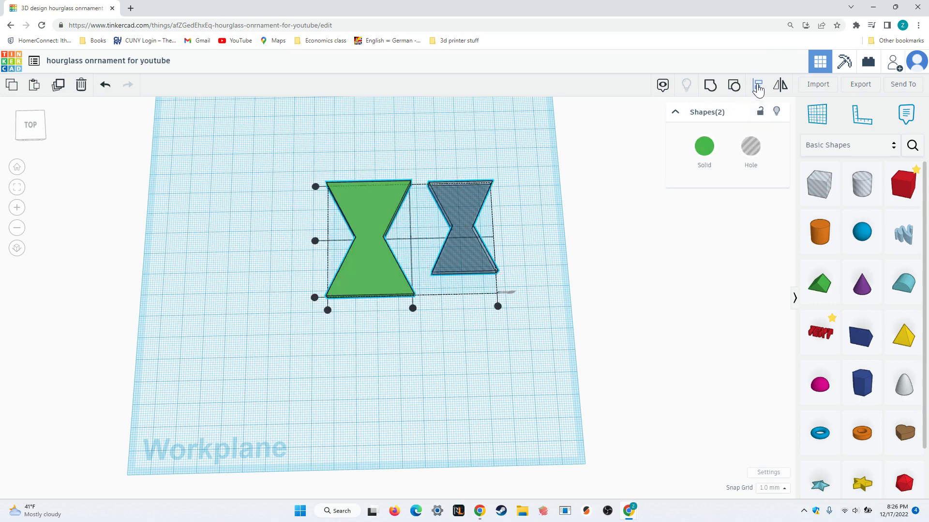
{"action": "left_click", "coordinate": [411, 308]}
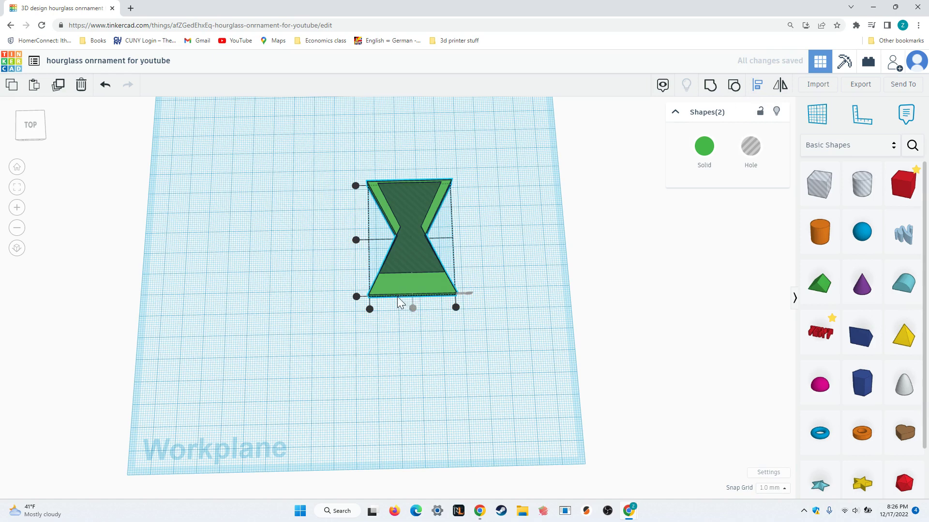
{"action": "left_click", "coordinate": [355, 240]}
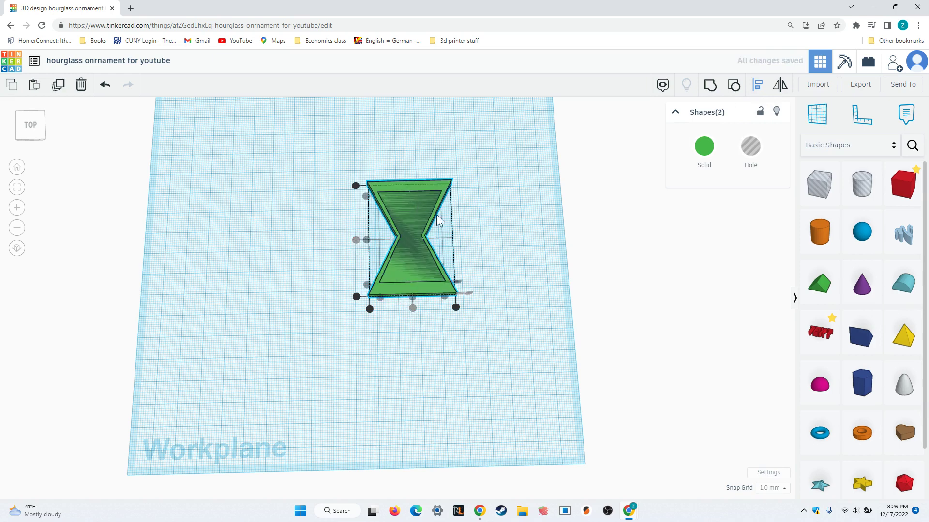
{"action": "left_click_drag", "start_coordinate": [507, 135], "coordinate": [302, 348]}
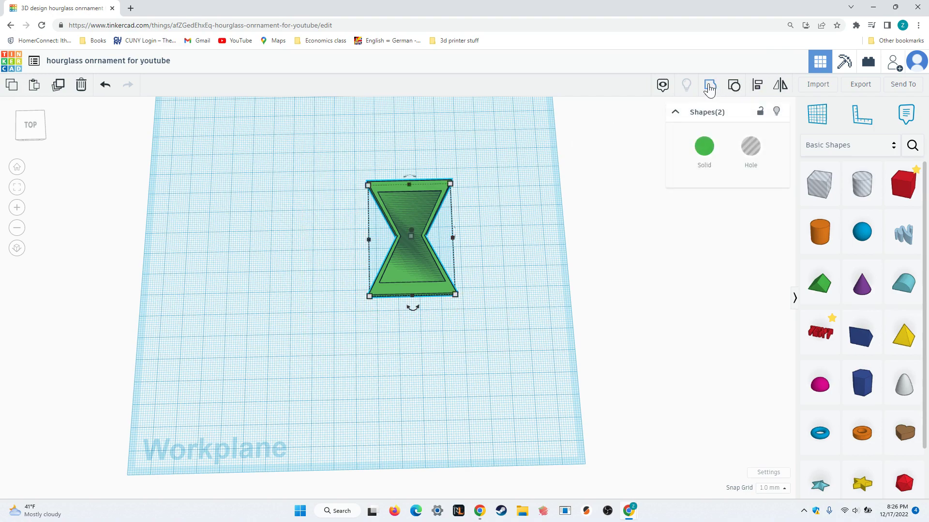
{"action": "left_click", "coordinate": [734, 86]}
{"action": "scroll", "coordinate": [436, 225], "scroll_direction": "up", "scroll_amount": 1}
Rotate the hollow hourglass frame 90° upright and raise it to rest on the workplane.
{"action": "mouse_move", "coordinate": [436, 224]}
{"action": "right_mouse_down"}
{"action": "mouse_move", "coordinate": [491, 218]}
{"action": "mouse_move", "coordinate": [478, 231]}
{"action": "mouse_move", "coordinate": [480, 213]}
{"action": "mouse_move", "coordinate": [465, 240]}
{"action": "mouse_move", "coordinate": [436, 244]}
{"action": "mouse_move", "coordinate": [451, 221]}
{"action": "mouse_move", "coordinate": [382, 182]}
{"action": "mouse_move", "coordinate": [291, 176]}
{"action": "mouse_move", "coordinate": [431, 210]}
{"action": "right_mouse_up"}
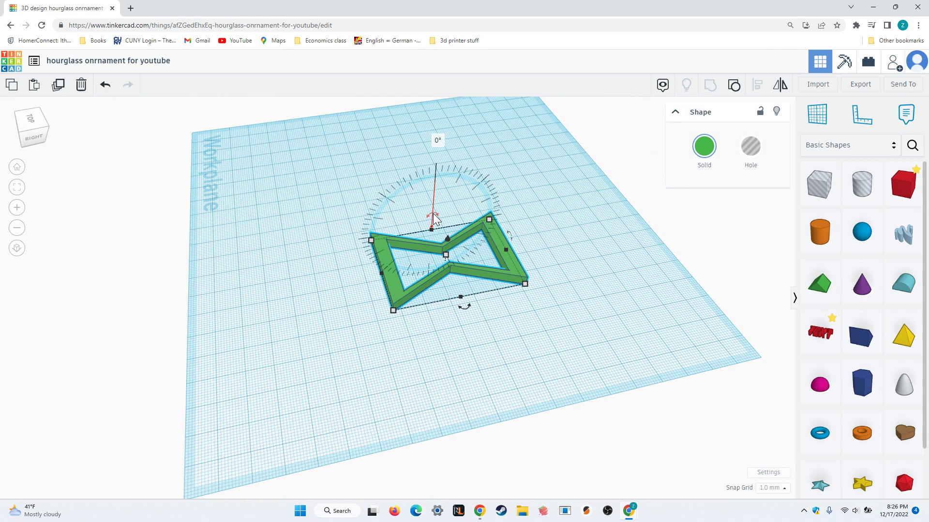
{"action": "left_click_drag", "start_coordinate": [434, 220], "coordinate": [383, 233]}
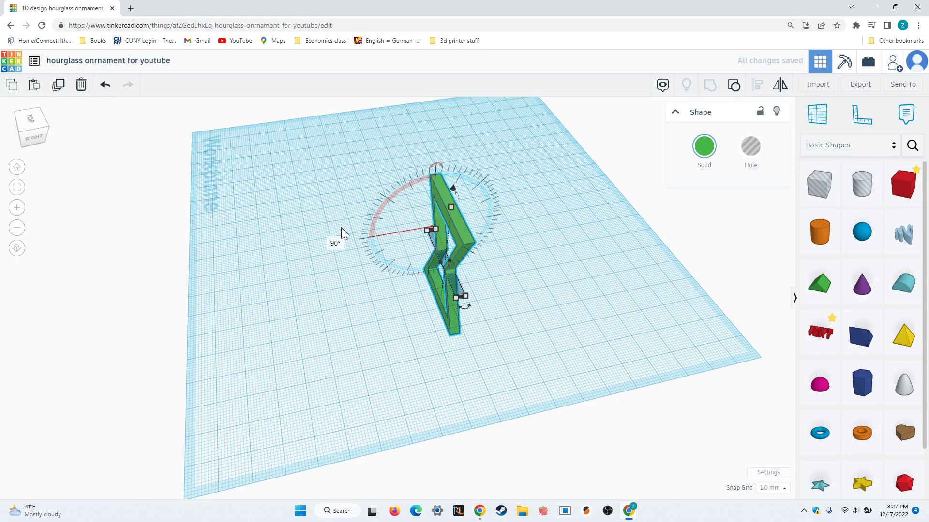
{"action": "left_click_drag", "start_coordinate": [454, 191], "coordinate": [452, 126]}
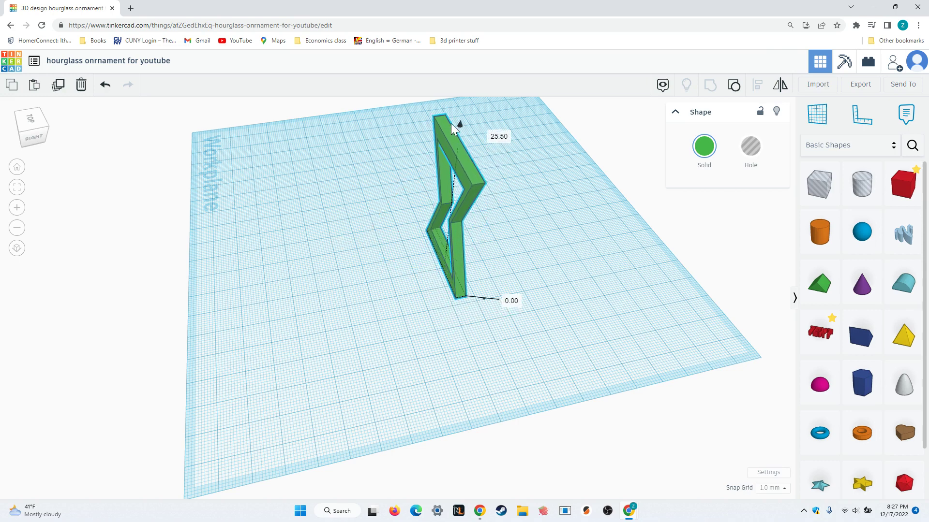
{"action": "right_click_drag", "start_coordinate": [393, 176], "coordinate": [487, 147]}
{"action": "left_click_drag", "start_coordinate": [435, 125], "coordinate": [370, 126]}
Paste two copies of the hourglass frame, turning each a further -45° about the vertical axis.
{"action": "right_click_drag", "start_coordinate": [242, 182], "coordinate": [273, 190]}
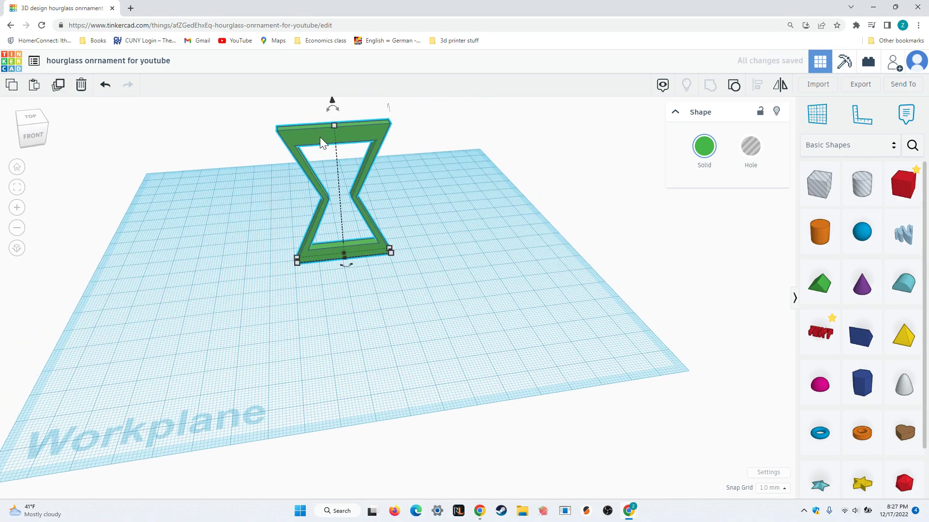
{"action": "right_click_drag", "start_coordinate": [320, 138], "coordinate": [318, 176]}
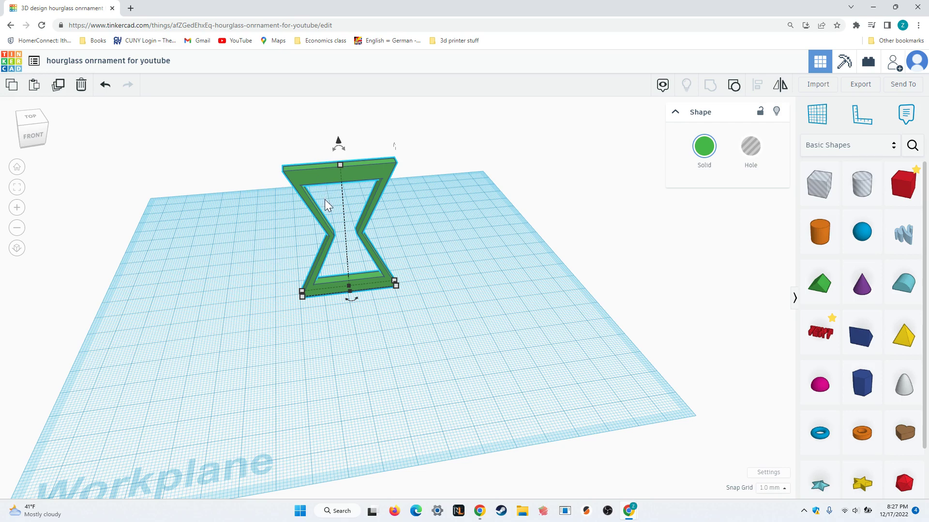
{"action": "key", "text": "ctrl+c"}
{"action": "key", "text": "ctrl+v"}
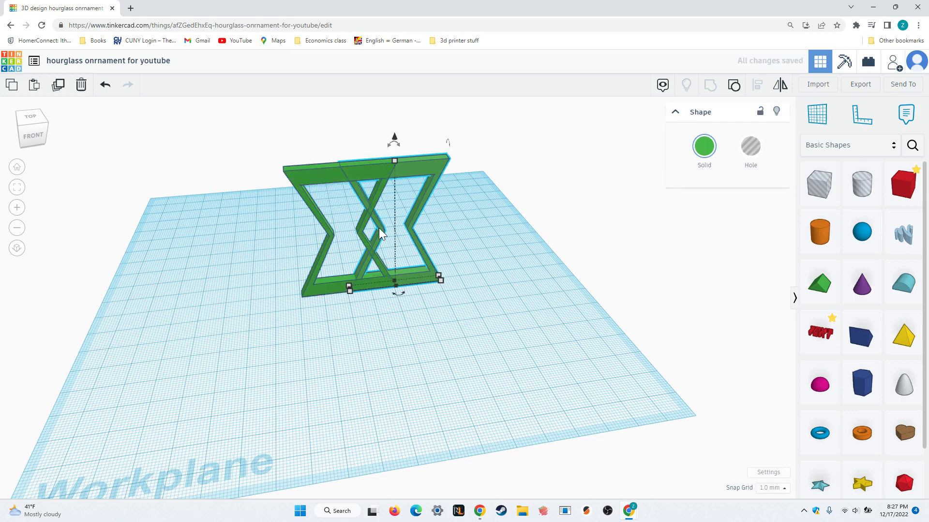
{"action": "mouse_move", "coordinate": [397, 295]}
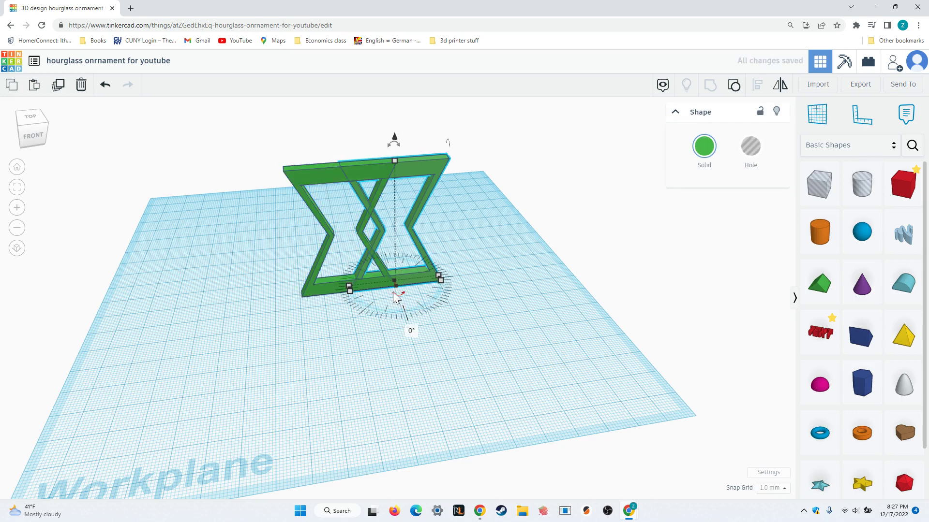
{"action": "left_click_drag", "start_coordinate": [394, 292], "coordinate": [430, 298]}
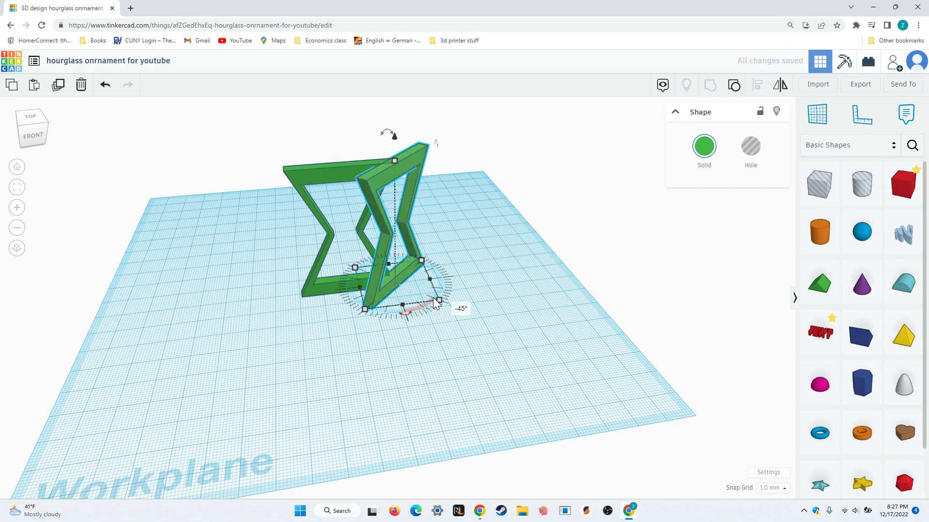
{"action": "key", "text": "ctrl+c"}
{"action": "key", "text": "ctrl+v"}
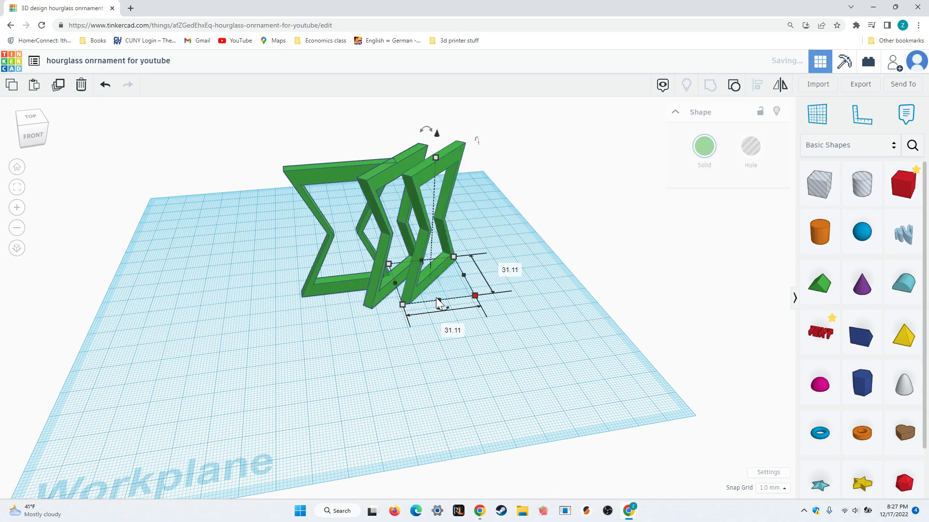
{"action": "mouse_move", "coordinate": [445, 312]}
{"action": "left_click_drag", "start_coordinate": [446, 310], "coordinate": [472, 296]}
{"action": "mouse_move", "coordinate": [452, 317]}
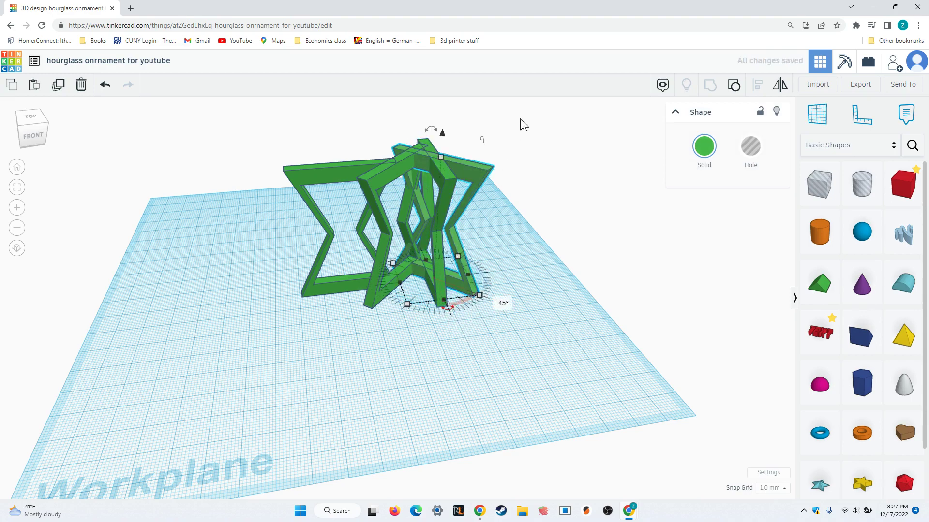
Align all four hourglass frames on a common centre and group them into one star shape.
{"action": "left_click_drag", "start_coordinate": [332, 311], "coordinate": [264, 347]}
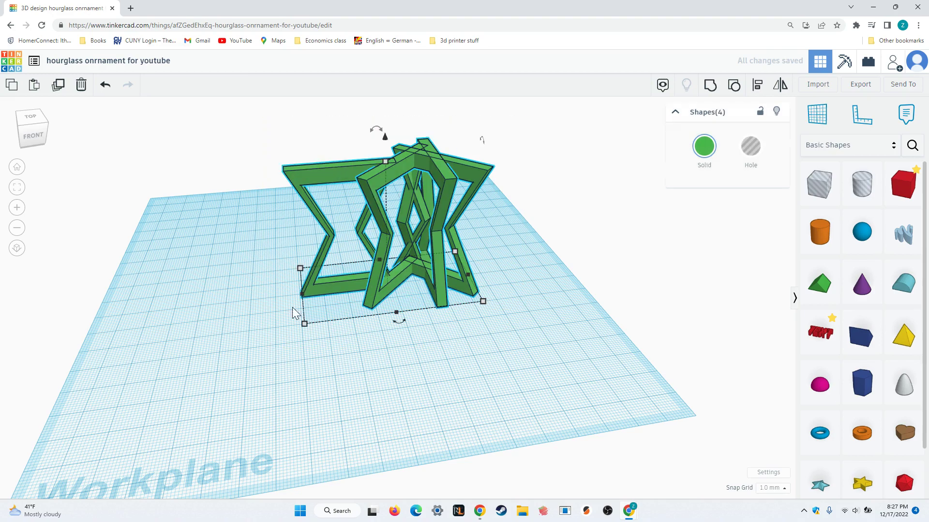
{"action": "left_click", "coordinate": [757, 87]}
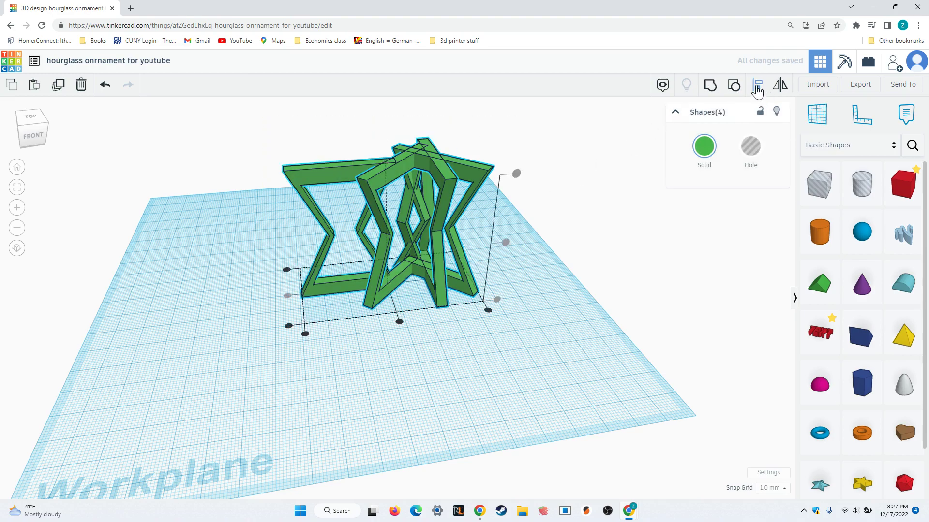
{"action": "left_click", "coordinate": [399, 322]}
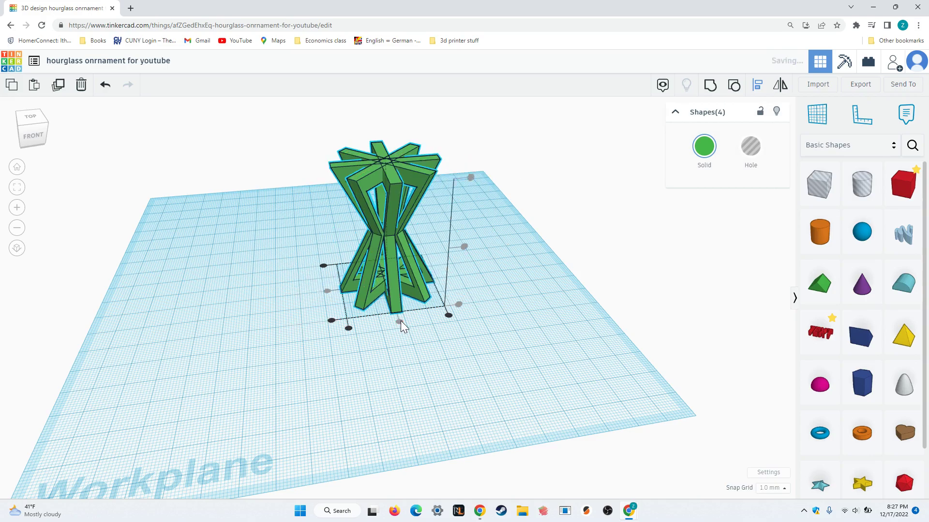
{"action": "right_click_drag", "start_coordinate": [275, 296], "coordinate": [328, 294]}
{"action": "mouse_move", "coordinate": [228, 290]}
{"action": "right_mouse_down"}
{"action": "mouse_move", "coordinate": [469, 304]}
{"action": "mouse_move", "coordinate": [507, 266]}
{"action": "mouse_move", "coordinate": [446, 256]}
{"action": "mouse_move", "coordinate": [224, 291]}
{"action": "right_mouse_up"}
{"action": "left_click_drag", "start_coordinate": [416, 235], "coordinate": [281, 334]}
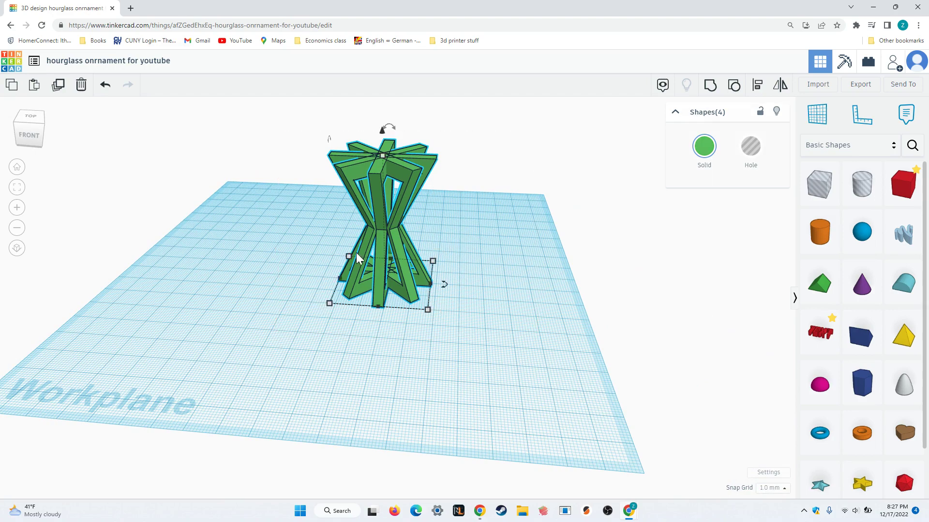
{"action": "left_click", "coordinate": [710, 87]}
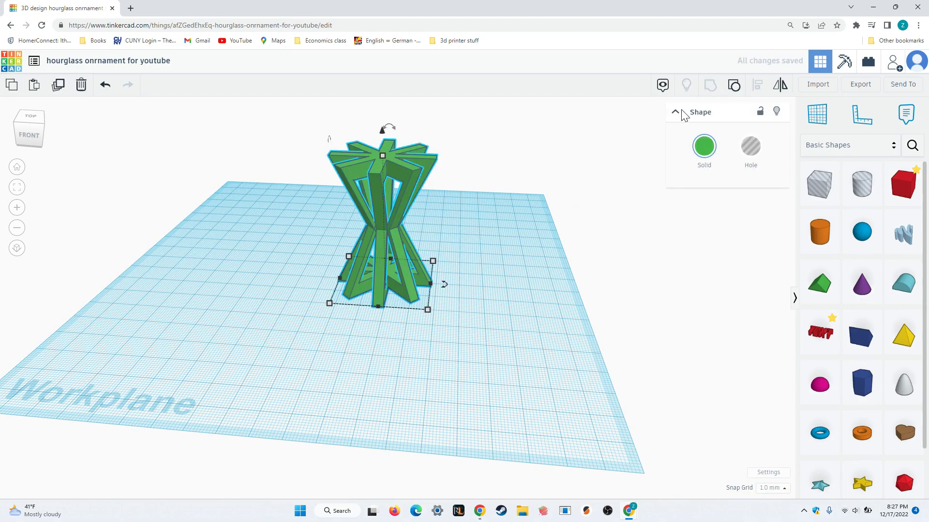
Add a torus from Basic Shapes and move it away from the green hourglass.
{"action": "right_click_drag", "start_coordinate": [236, 291], "coordinate": [294, 293]}
{"action": "right_click_drag", "start_coordinate": [243, 242], "coordinate": [503, 196]}
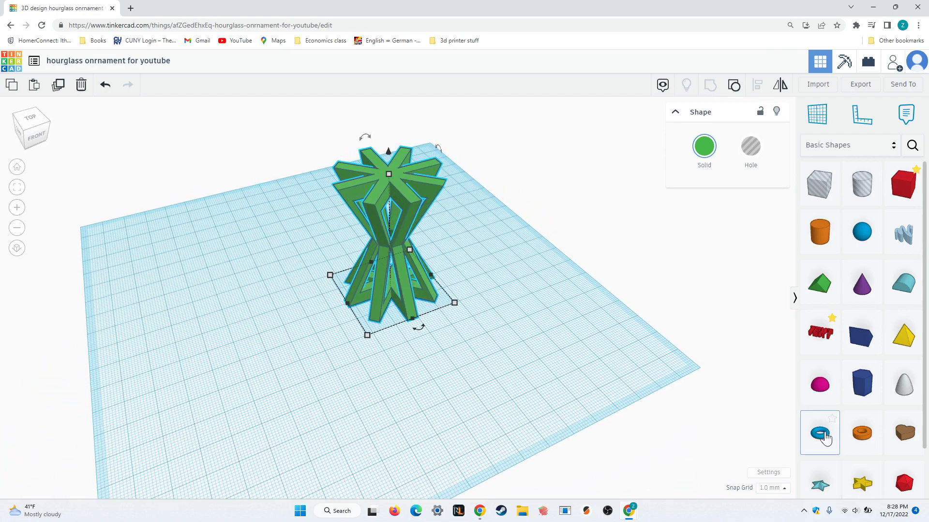
{"action": "left_click_drag", "start_coordinate": [758, 414], "coordinate": [495, 359]}
{"action": "right_click_drag", "start_coordinate": [415, 391], "coordinate": [385, 407]}
{"action": "mouse_move", "coordinate": [448, 392]}
{"action": "left_mouse_down"}
{"action": "mouse_move", "coordinate": [430, 404]}
{"action": "mouse_move", "coordinate": [458, 405]}
{"action": "mouse_move", "coordinate": [455, 390]}
{"action": "left_mouse_up"}
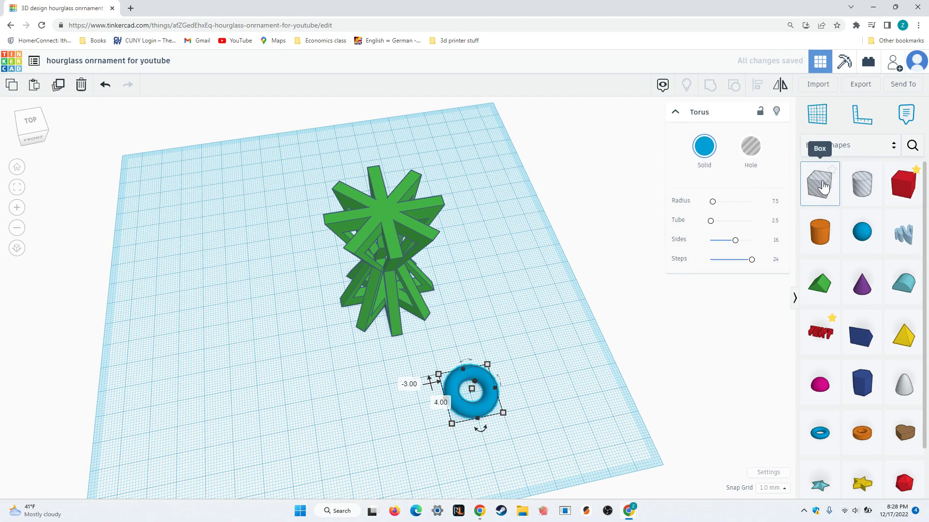
Place a box hole over half the torus and group them to leave a half-ring.
{"action": "left_click_drag", "start_coordinate": [821, 191], "coordinate": [445, 399]}
{"action": "right_click_drag", "start_coordinate": [523, 307], "coordinate": [474, 347]}
{"action": "left_click_drag", "start_coordinate": [348, 460], "coordinate": [349, 462]}
{"action": "left_click", "coordinate": [711, 87]}
{"action": "right_click_drag", "start_coordinate": [451, 324], "coordinate": [475, 309]}
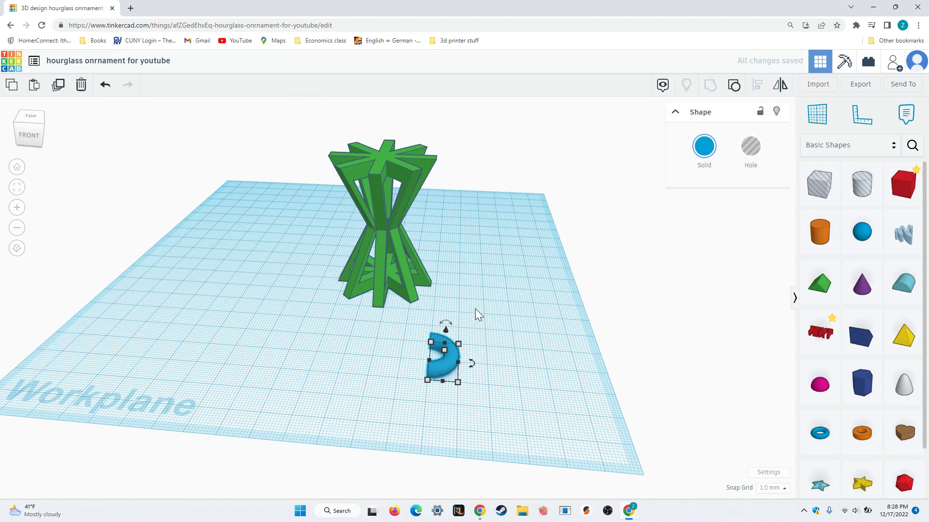
{"action": "left_click_drag", "start_coordinate": [445, 323], "coordinate": [433, 337]}
Rotate the half-torus, shrink it to 12 mm, and select the hourglass to check its height.
{"action": "right_click_drag", "start_coordinate": [434, 338], "coordinate": [479, 372]}
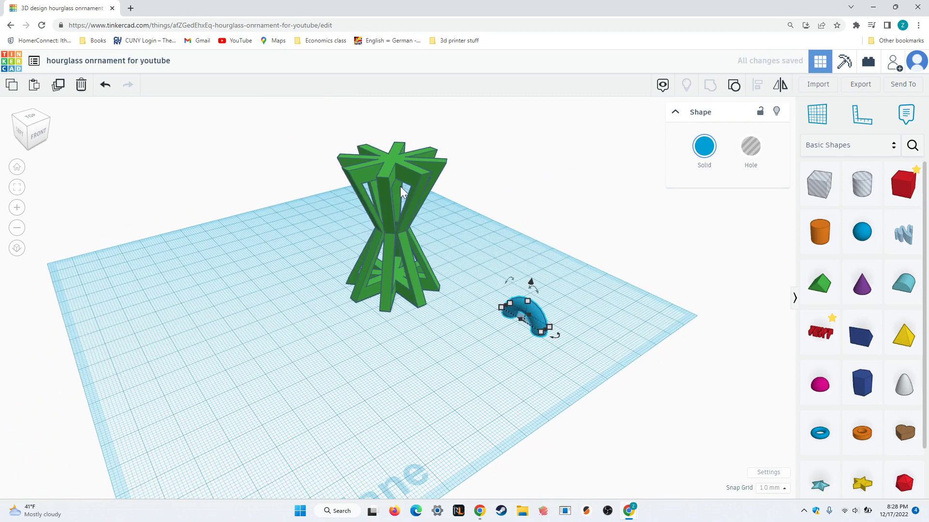
{"action": "left_click_drag", "start_coordinate": [546, 330], "coordinate": [524, 310]}
{"action": "mouse_move", "coordinate": [504, 311]}
{"action": "right_mouse_down"}
{"action": "mouse_move", "coordinate": [475, 315]}
{"action": "mouse_move", "coordinate": [512, 342]}
{"action": "mouse_move", "coordinate": [519, 321]}
{"action": "right_mouse_up"}
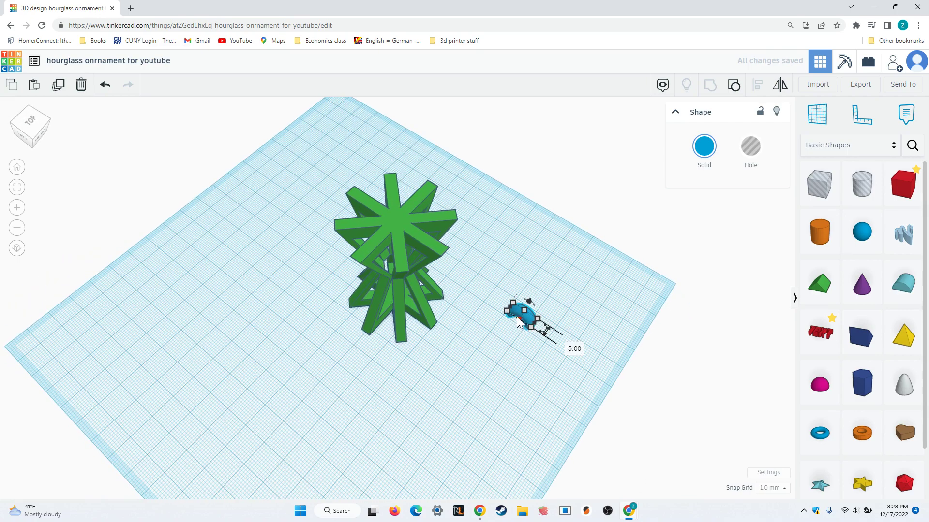
{"action": "left_click", "coordinate": [404, 231]}
{"action": "right_click_drag", "start_coordinate": [487, 230], "coordinate": [437, 262]}
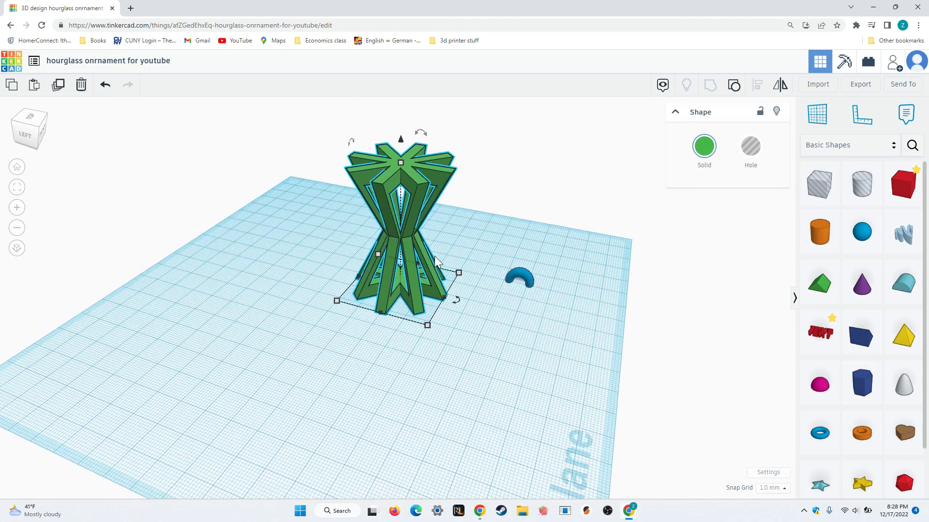
Lift the blue half-torus about 55 mm off the workplane, level with the hourglass top.
{"action": "mouse_move", "coordinate": [401, 164]}
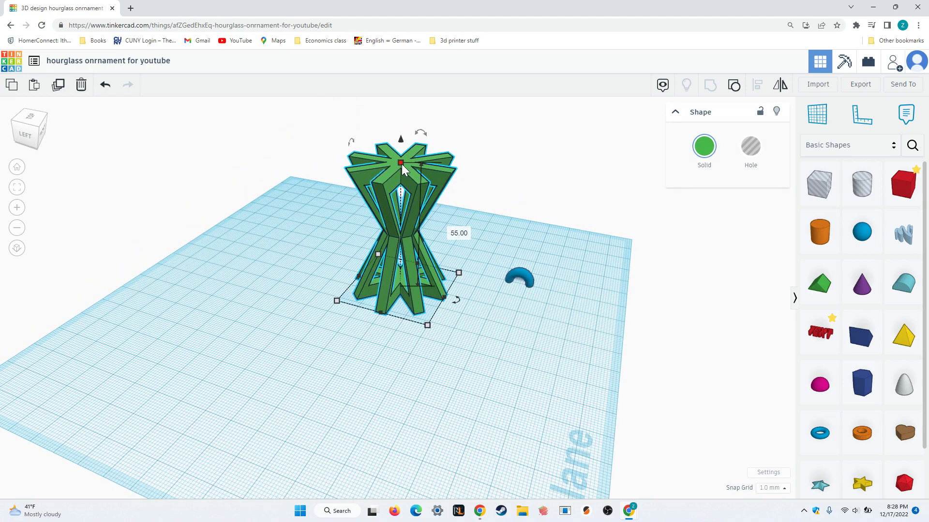
{"action": "left_click", "coordinate": [522, 275]}
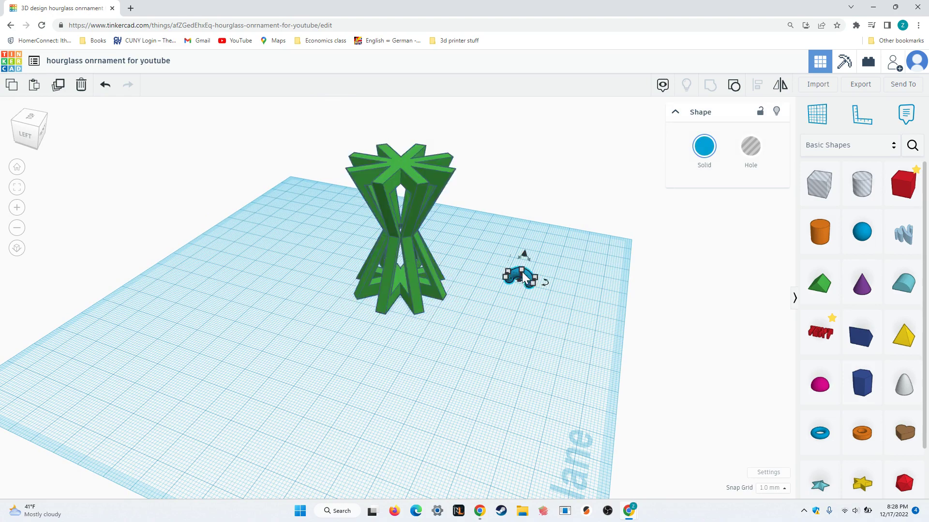
{"action": "left_click_drag", "start_coordinate": [525, 254], "coordinate": [528, 118]}
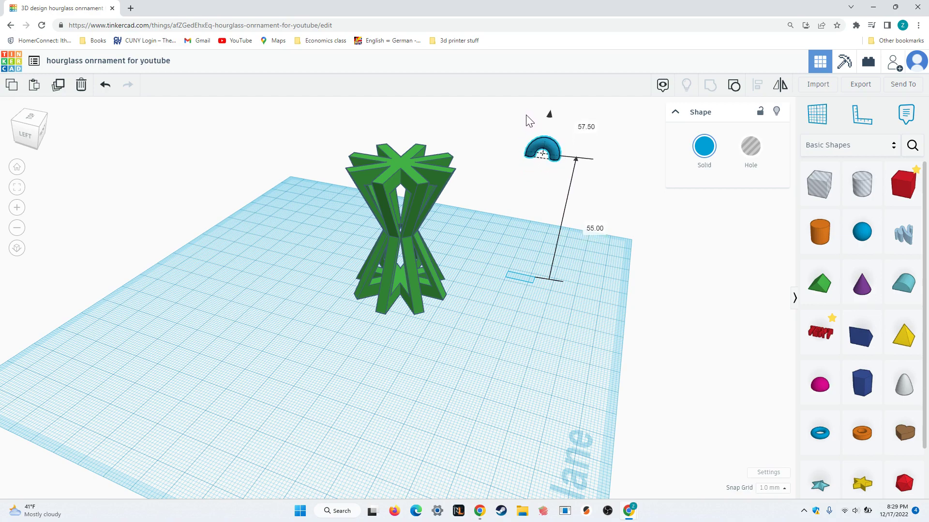
{"action": "left_click_drag", "start_coordinate": [627, 119], "coordinate": [296, 363]}
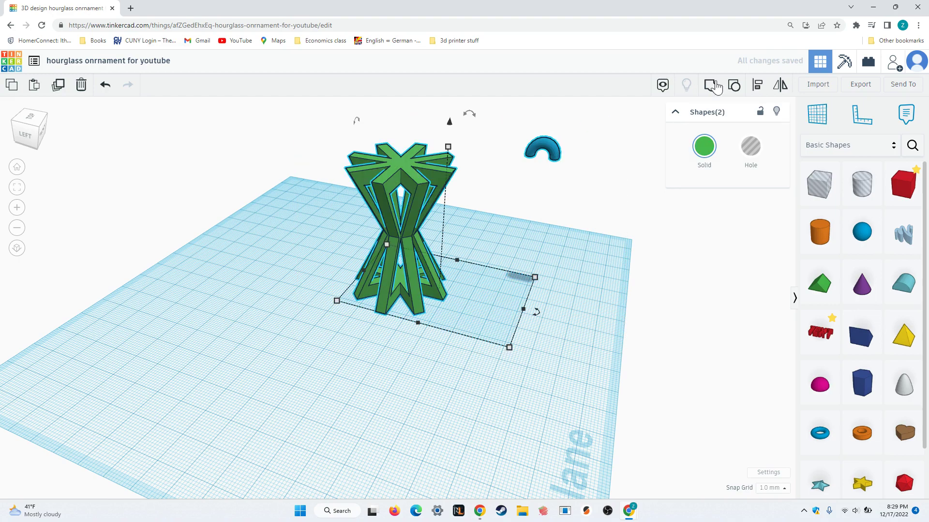
Centre-align the blue loop over the green hourglass, then select both shapes together.
{"action": "left_click", "coordinate": [758, 87]}
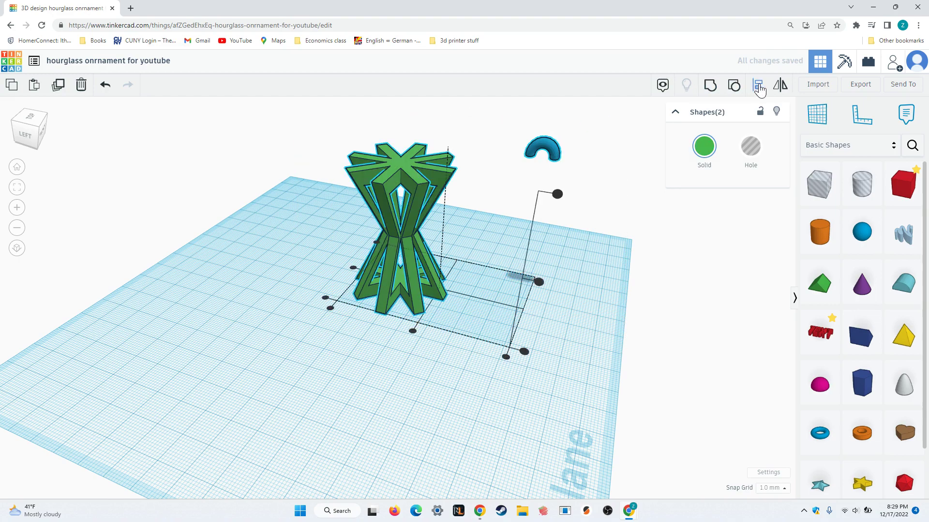
{"action": "left_click", "coordinate": [413, 331]}
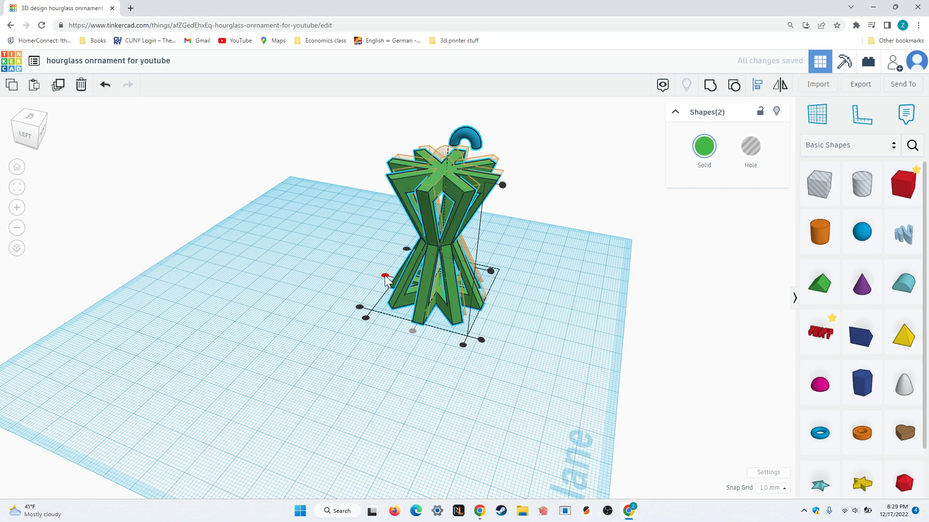
{"action": "right_click_drag", "start_coordinate": [359, 269], "coordinate": [404, 188]}
{"action": "left_click_drag", "start_coordinate": [532, 148], "coordinate": [293, 410]}
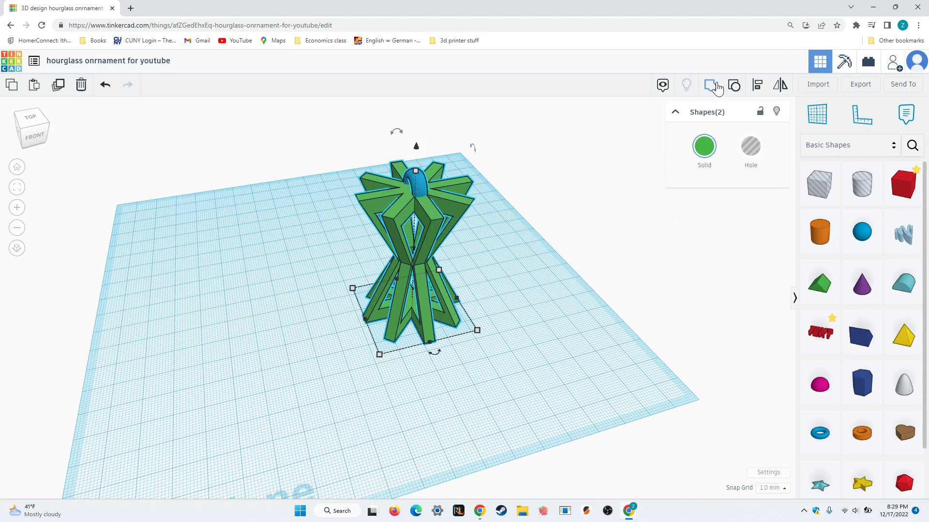